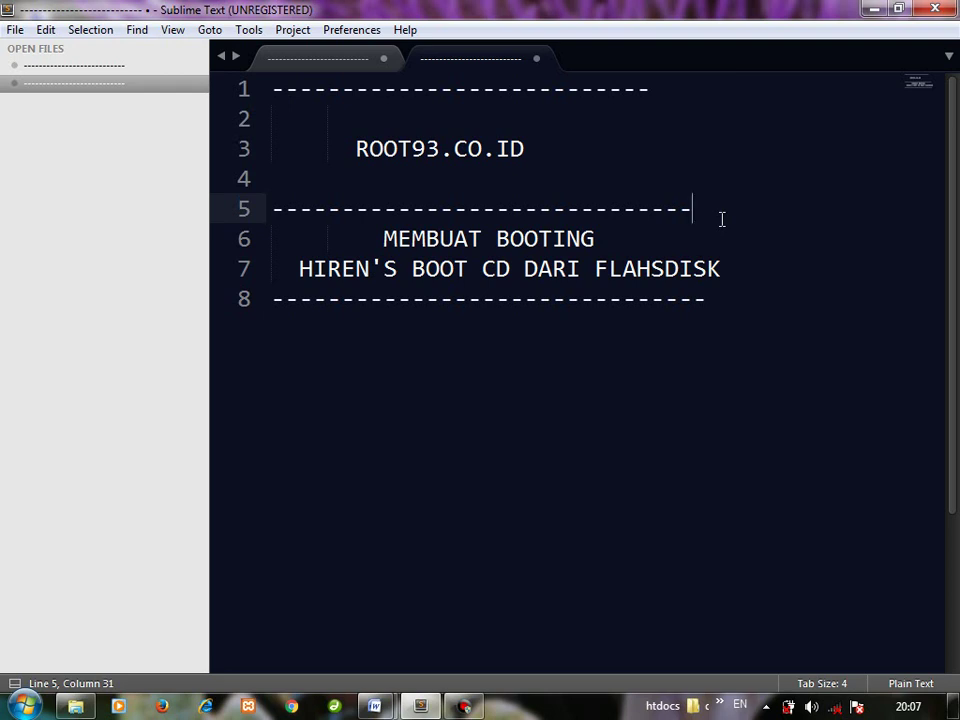
click(348, 151)
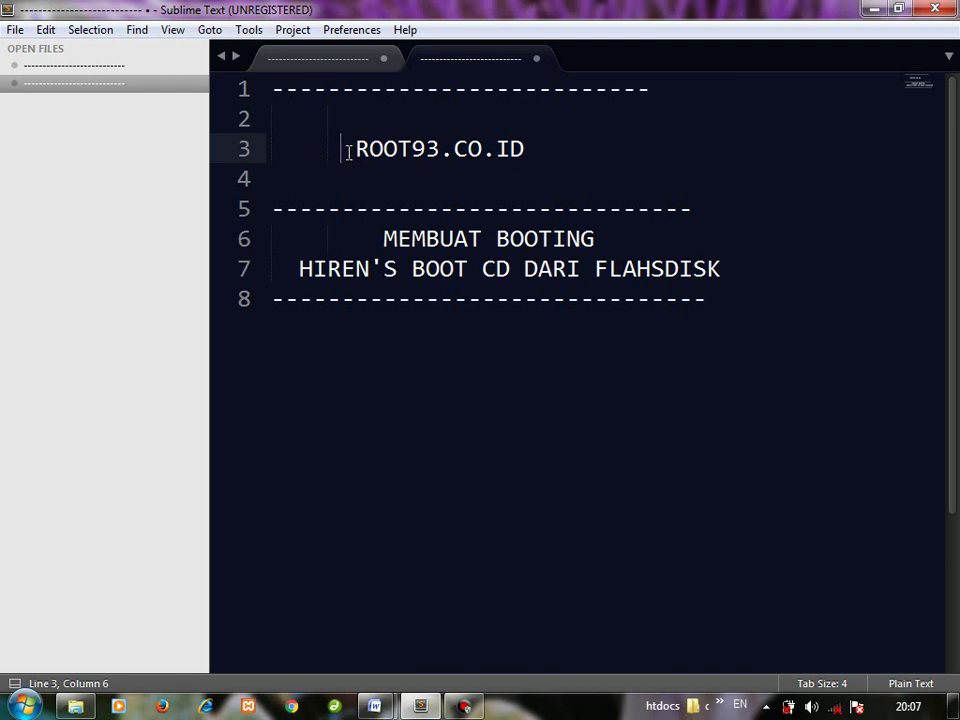
drag(345, 150, 600, 176)
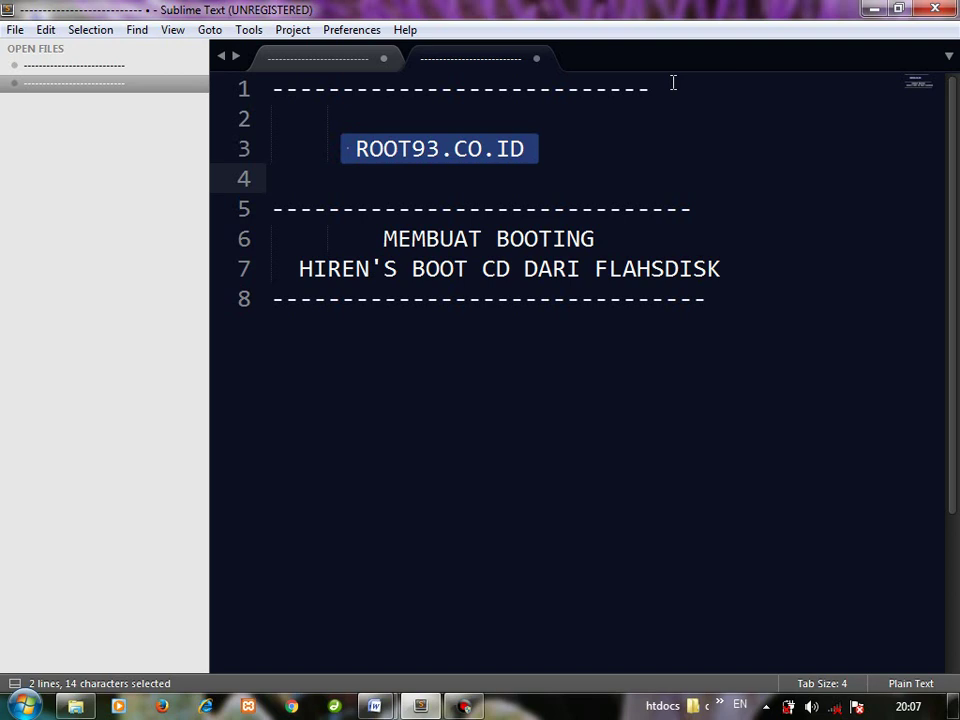
- Switch to Windows Explorer and open the HIREN'S (G:) flash drive to check its contents
click(873, 9)
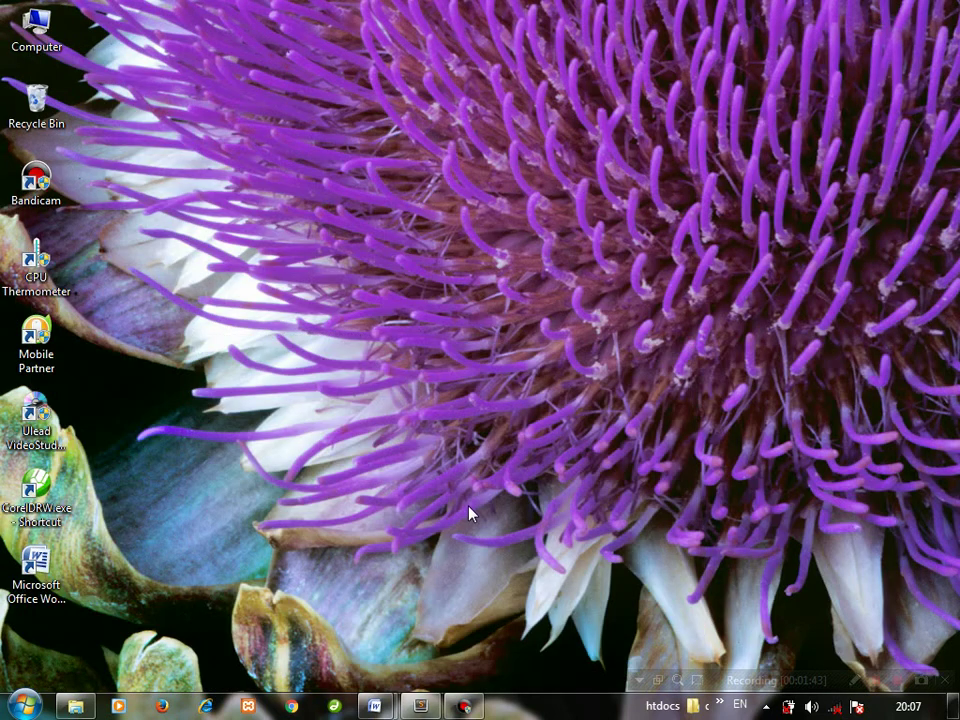
click(75, 706)
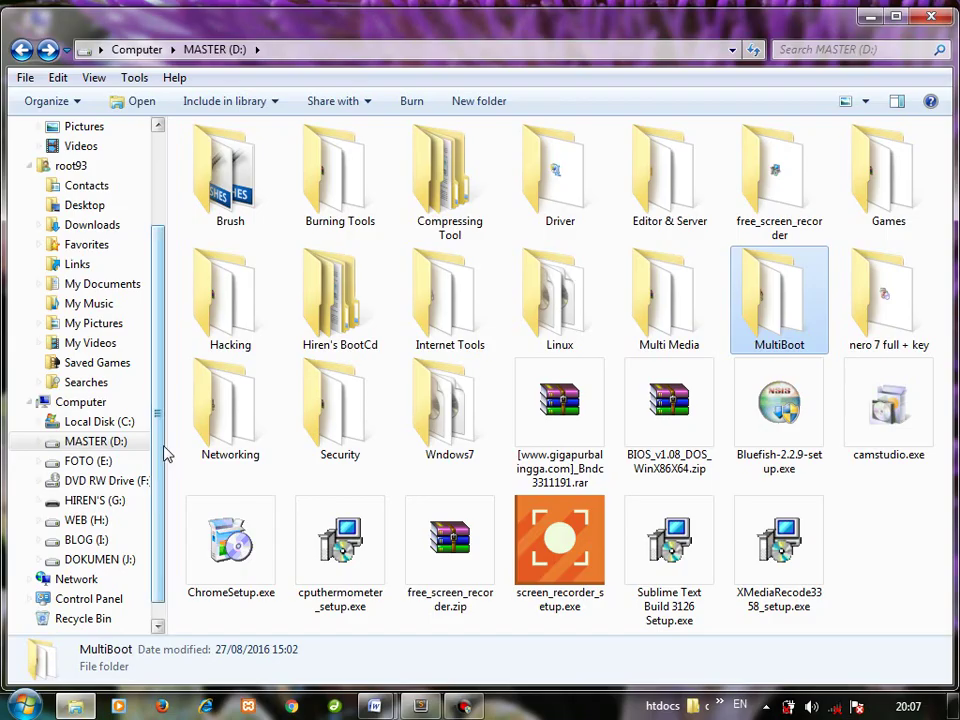
click(95, 500)
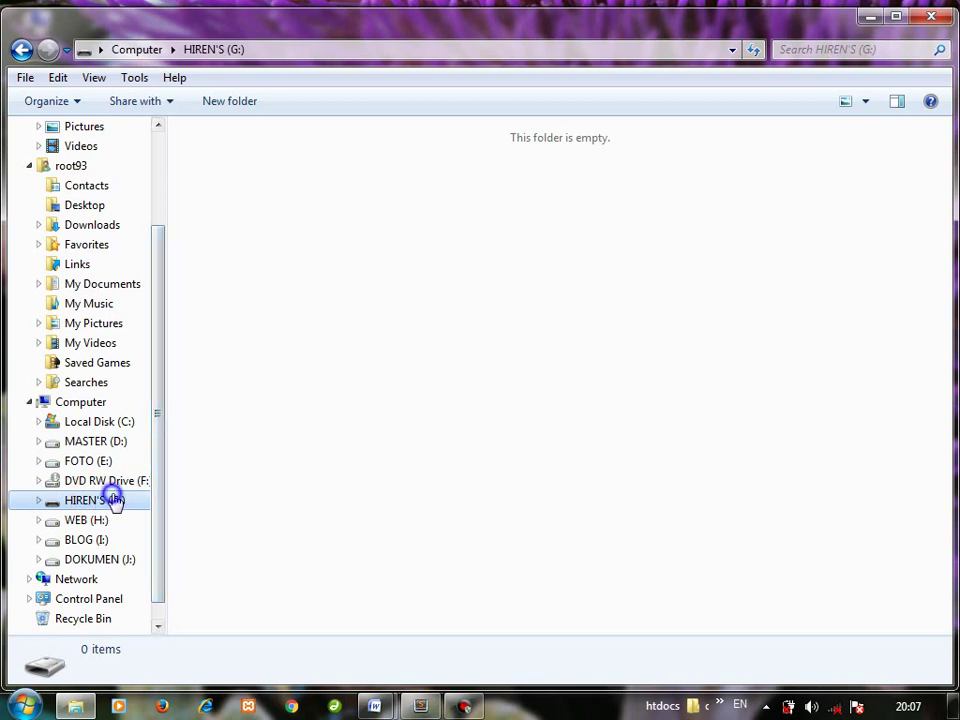
right_click(112, 494)
click(600, 407)
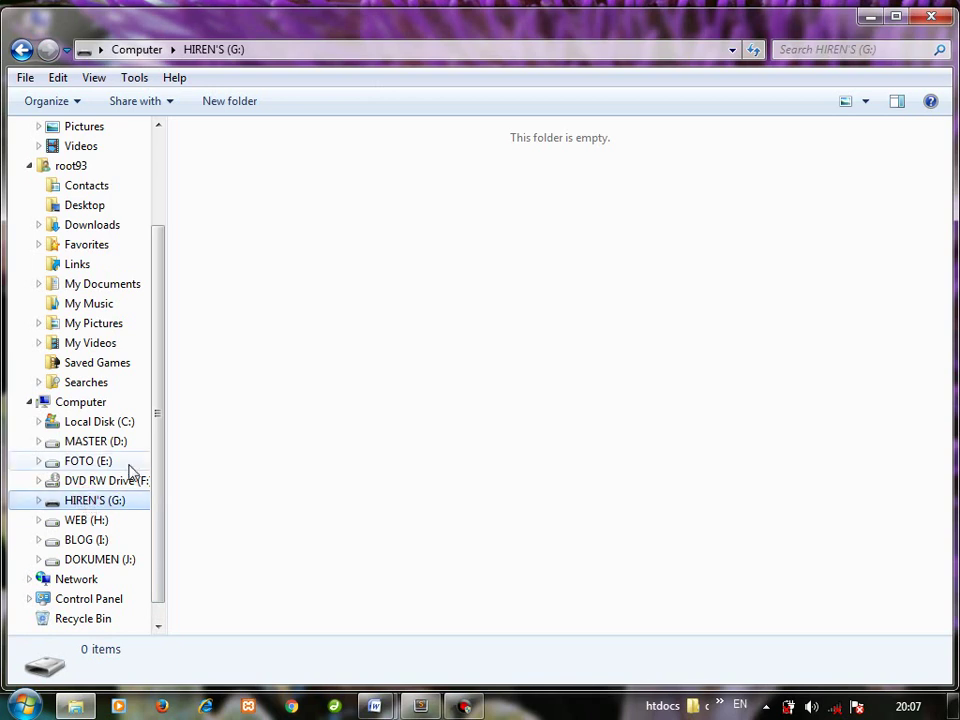
click(421, 705)
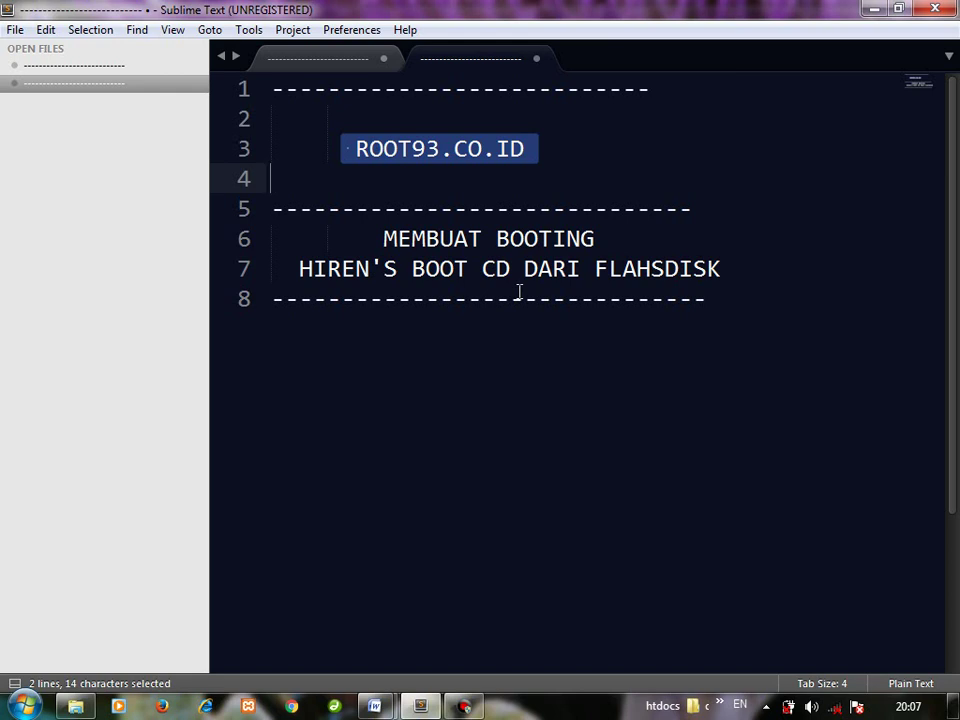
click(343, 152)
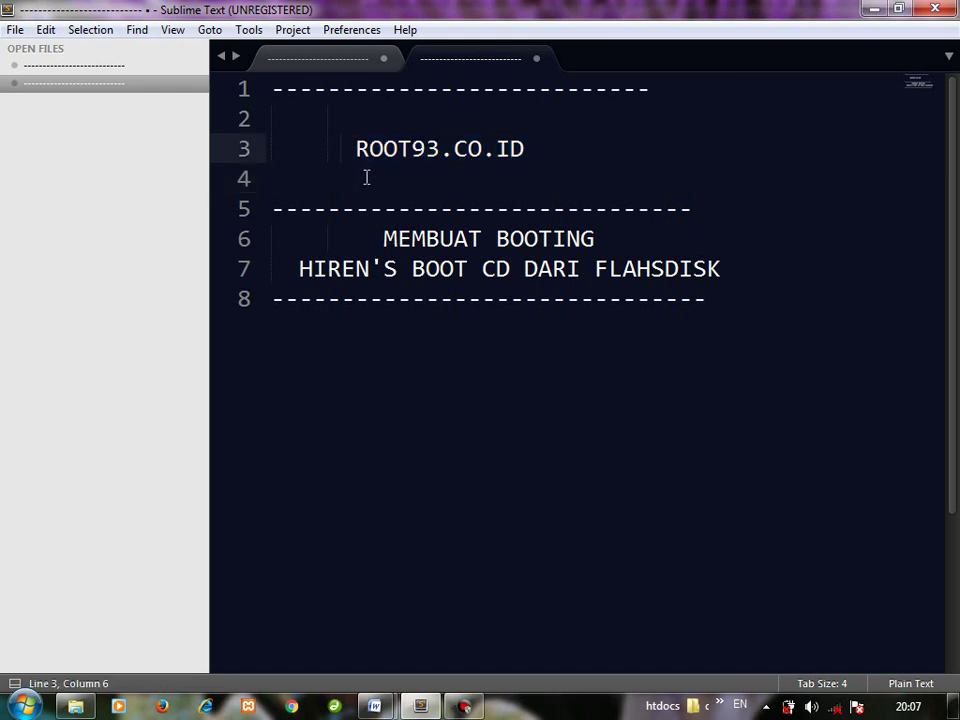
drag(354, 152, 557, 167)
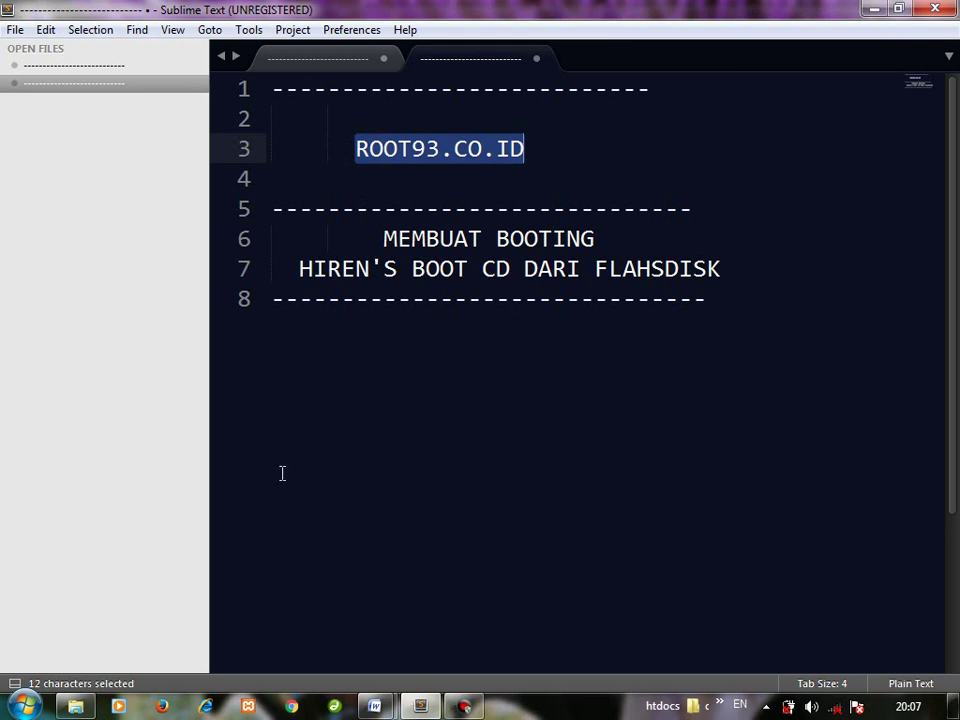
- Switch to Windows Explorer, open the MultiBoot folder on MASTER (D:) and select grub4dos.zip
click(75, 706)
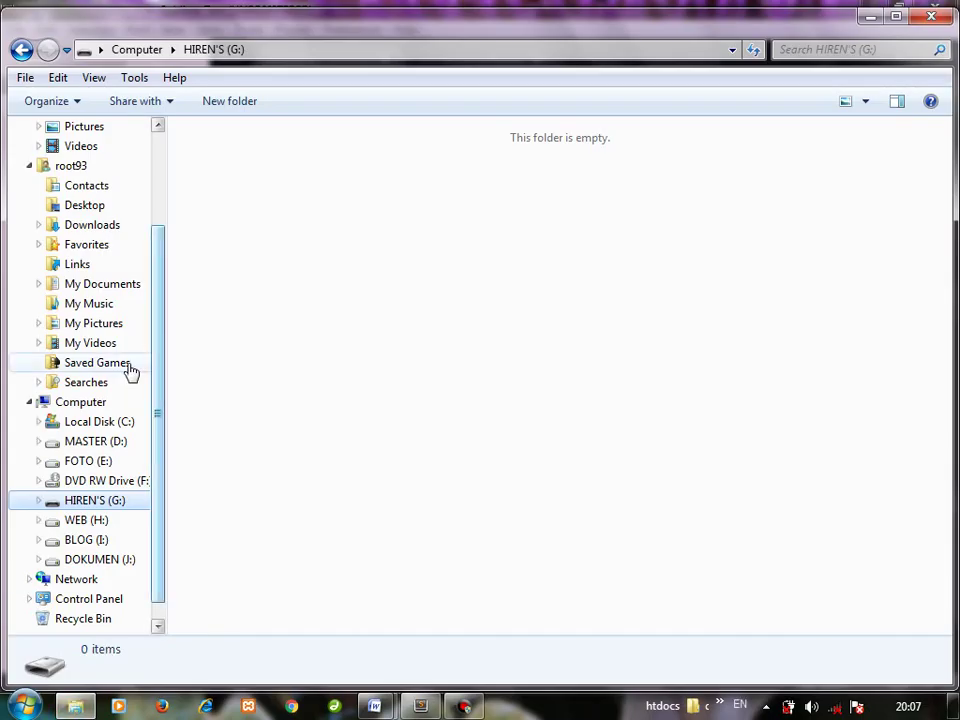
click(112, 443)
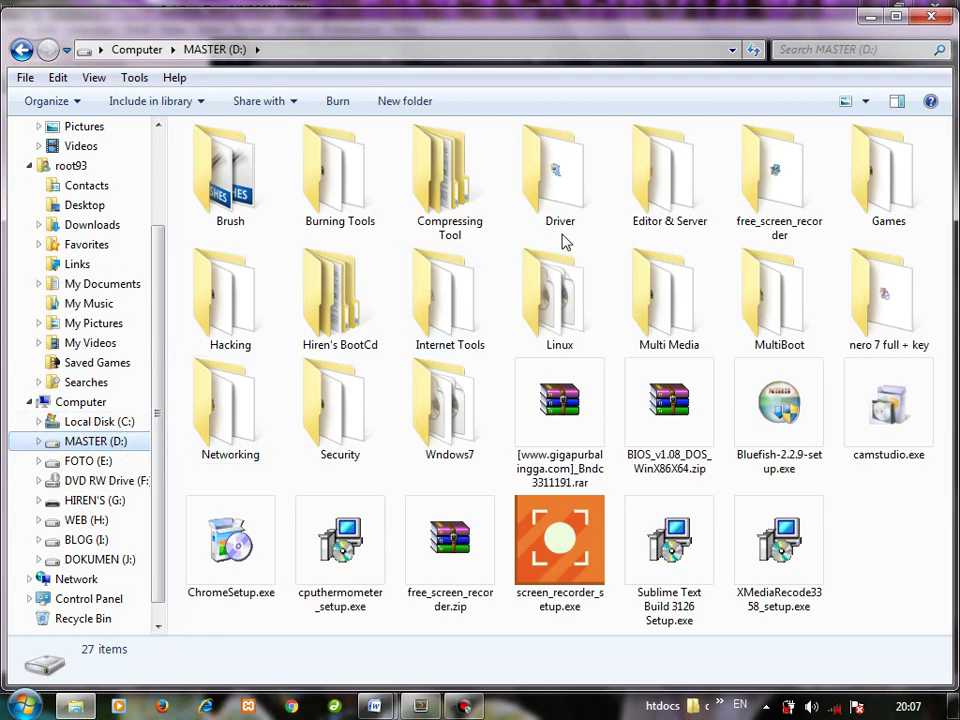
double_click(767, 302)
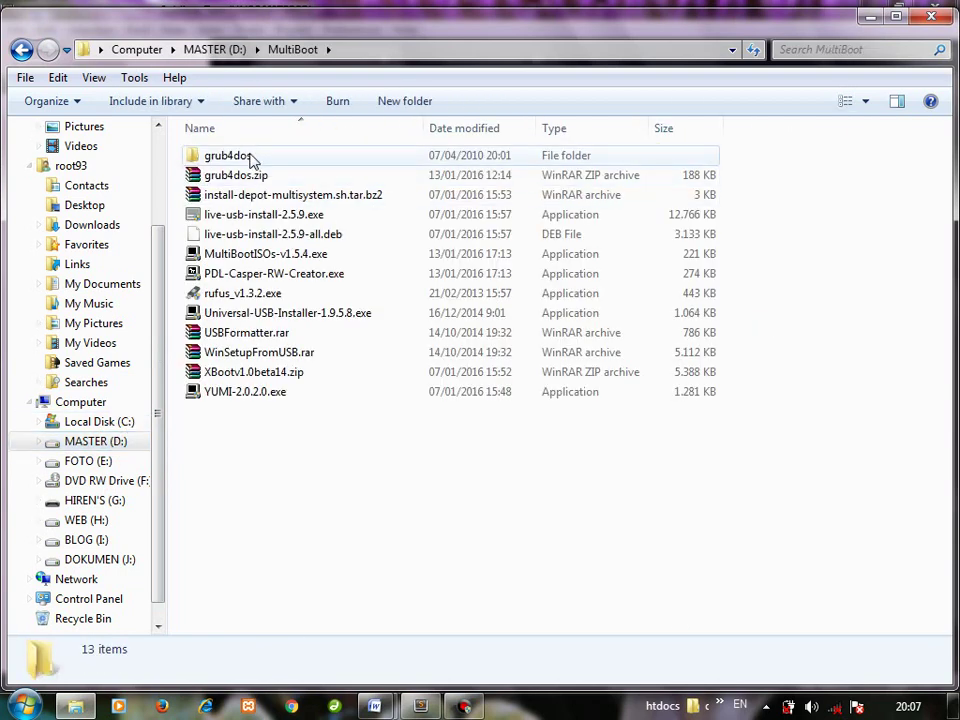
click(215, 176)
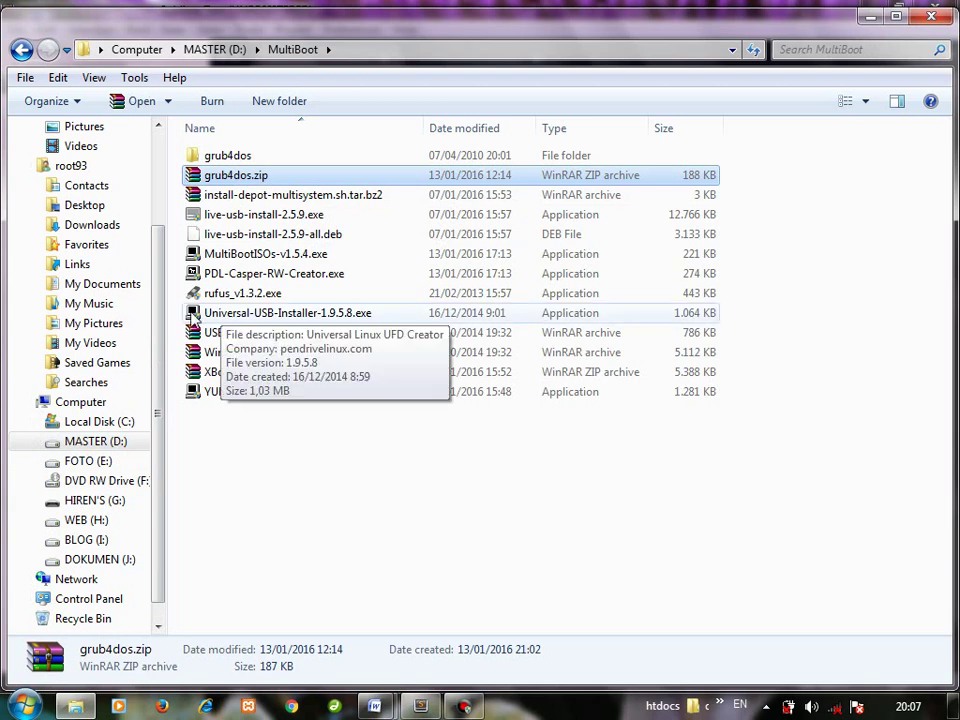
click(433, 707)
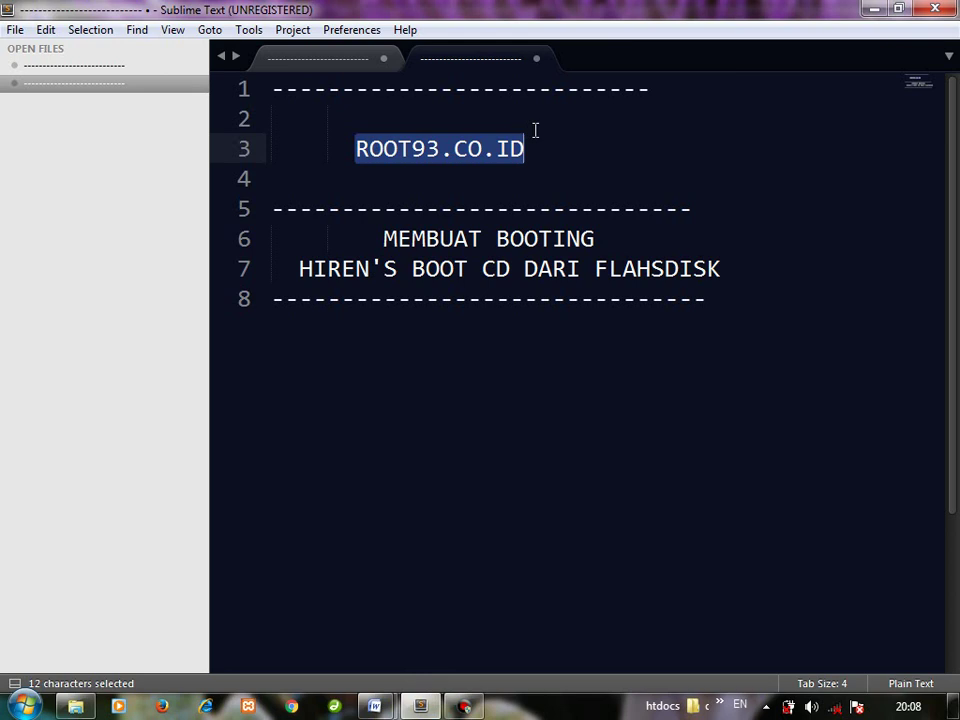
click(428, 268)
drag(362, 240, 780, 277)
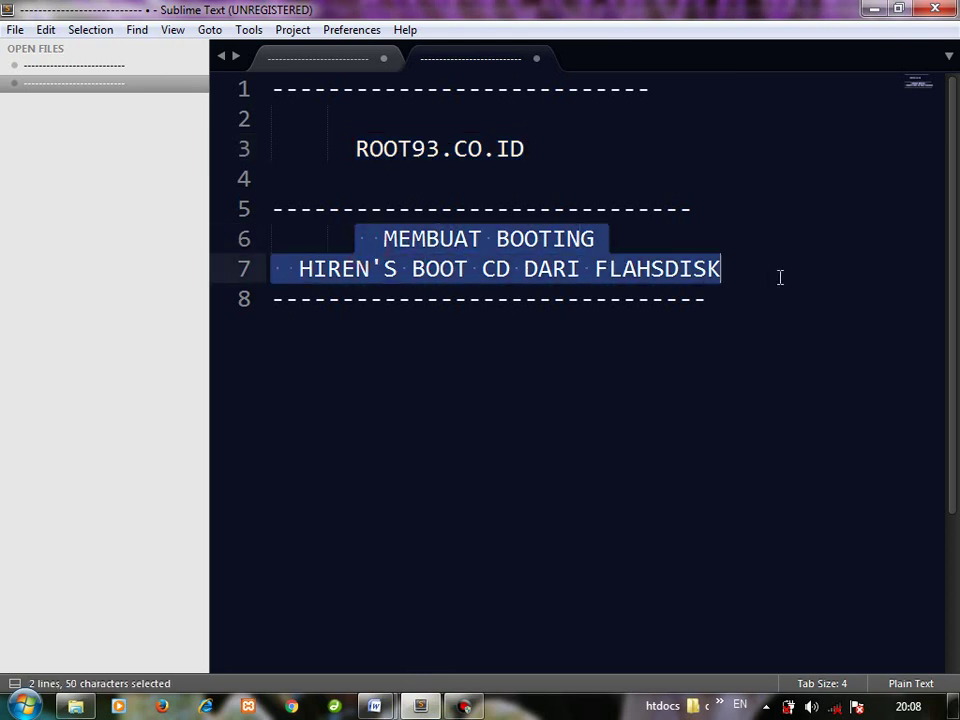
- Return to the MultiBoot folder in Windows Explorer and open the extracted grub4dos folder
click(872, 8)
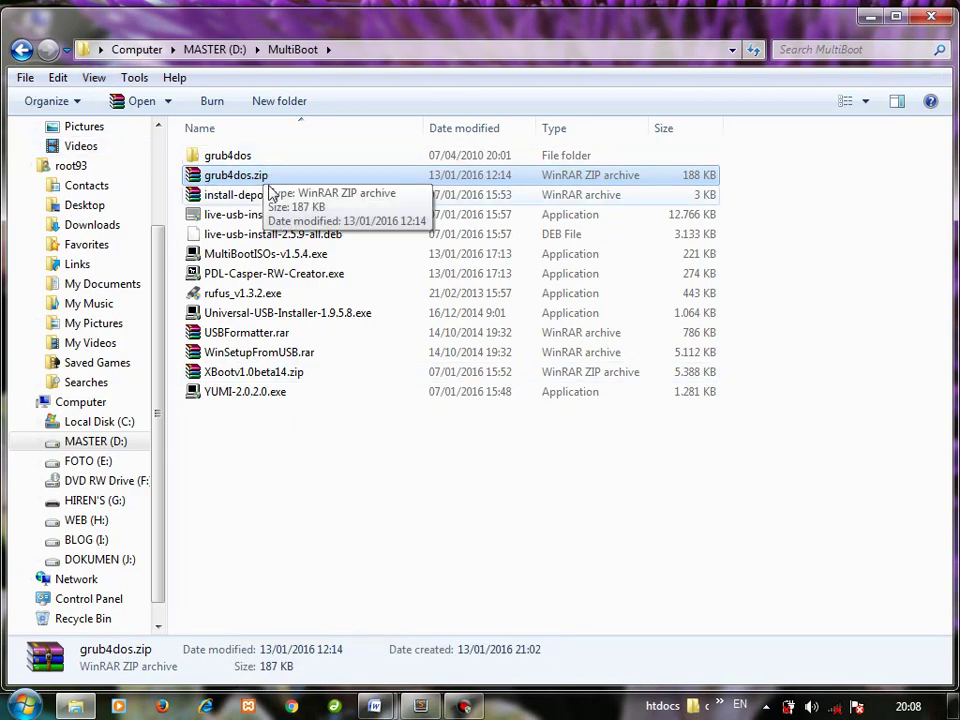
right_click(295, 179)
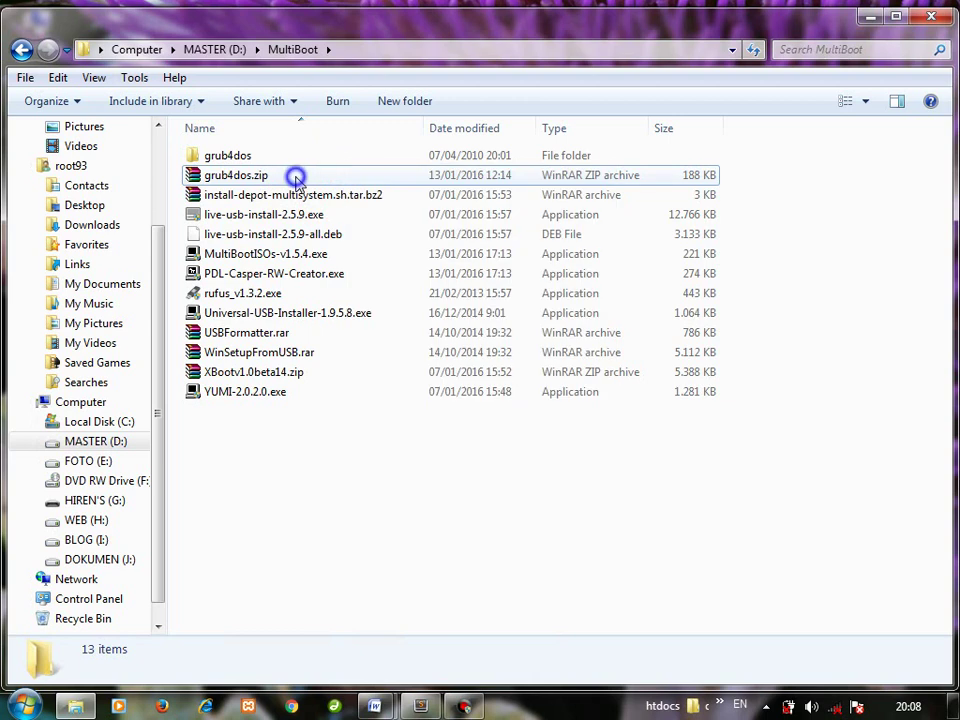
click(240, 177)
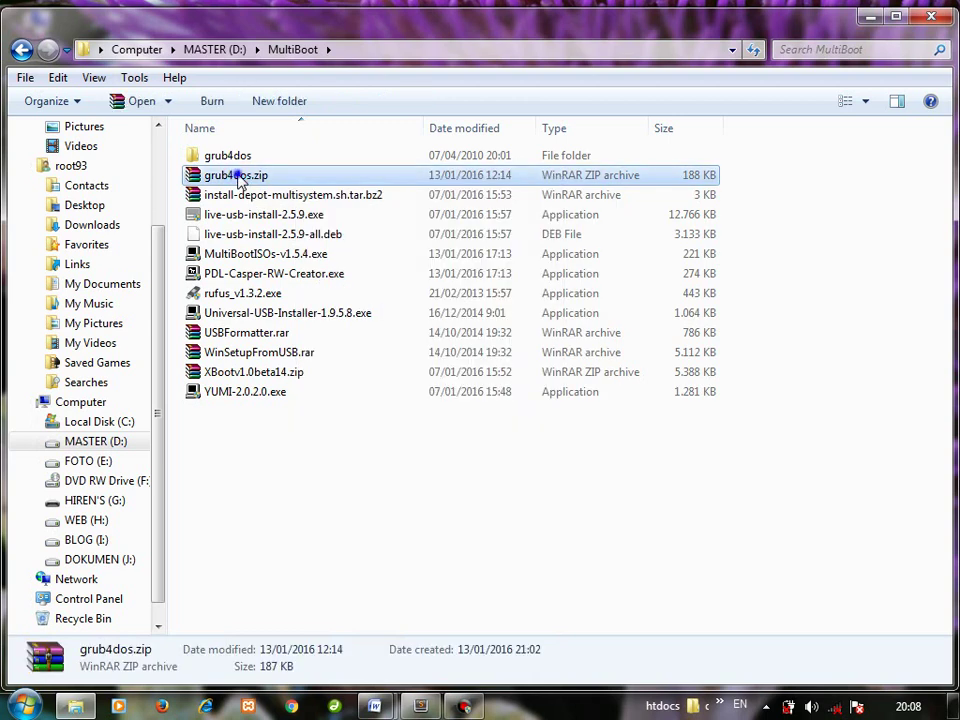
right_click(239, 174)
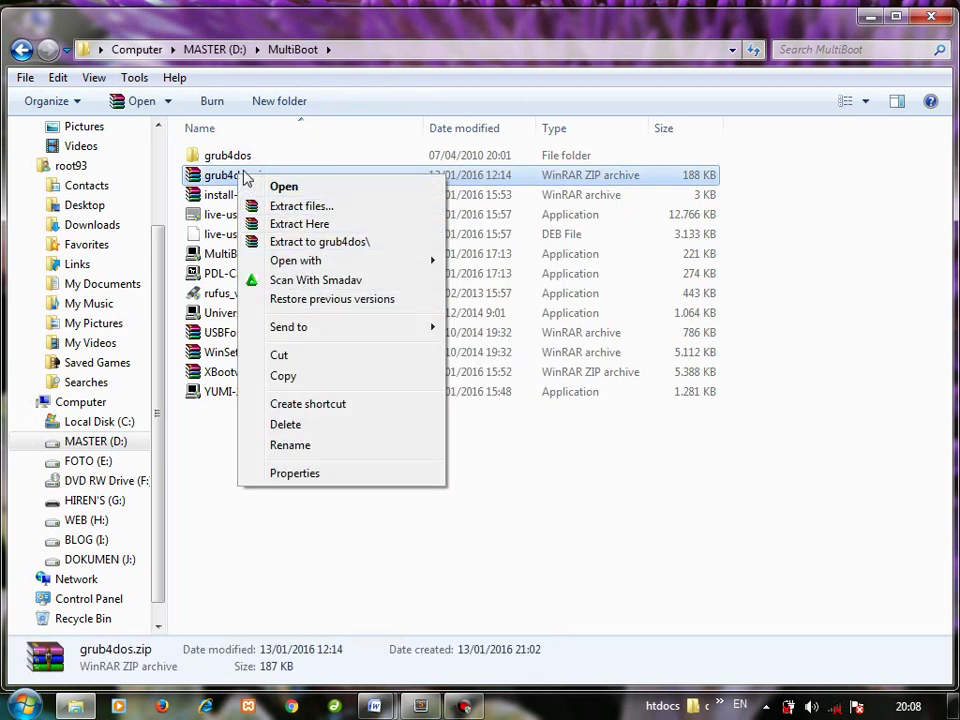
double_click(221, 160)
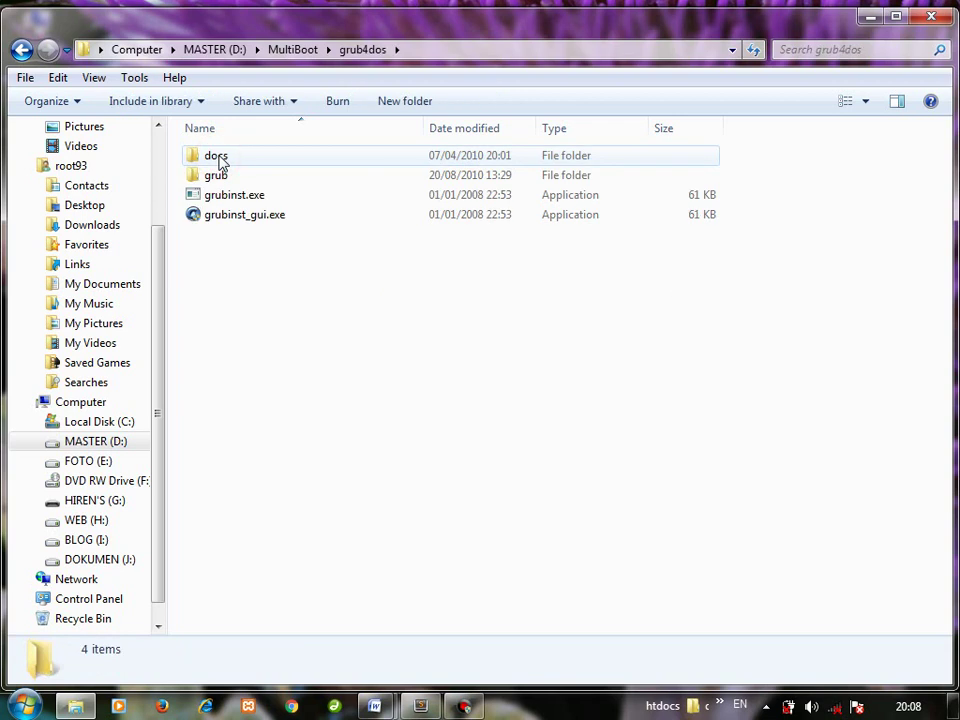
- Launch grubinst_gui.exe and choose the disk (hd1) [3835M] as the target device
click(231, 222)
key(Return)
click(452, 142)
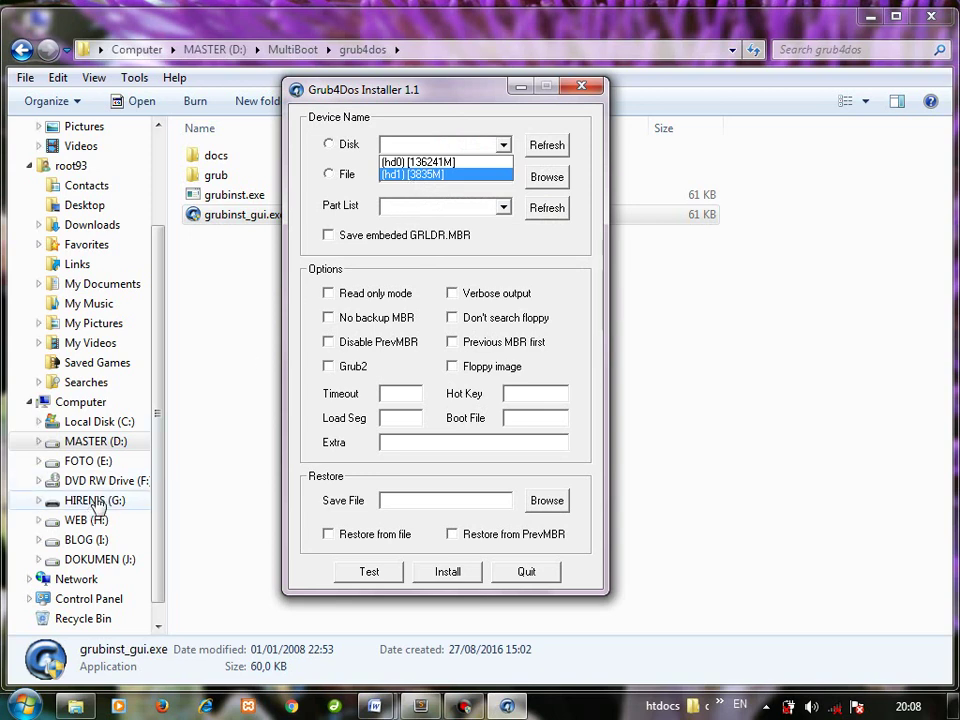
click(435, 176)
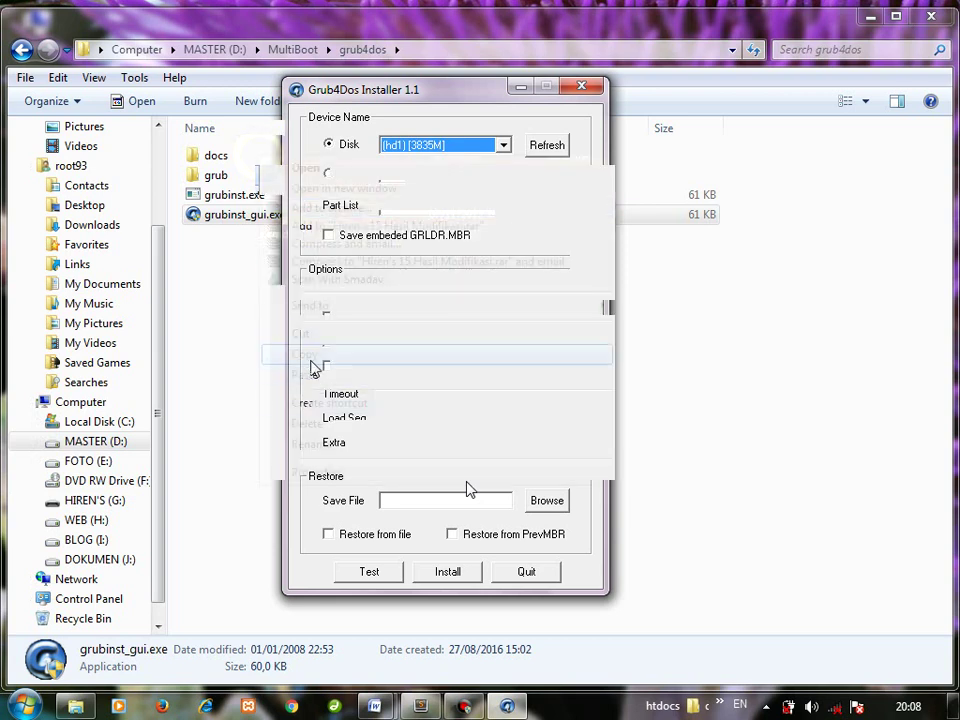
- Paste the copied contents of the Hiren's 15 Hasil Modifikasi folder into the HIREN'S (G:) drive
click(118, 500)
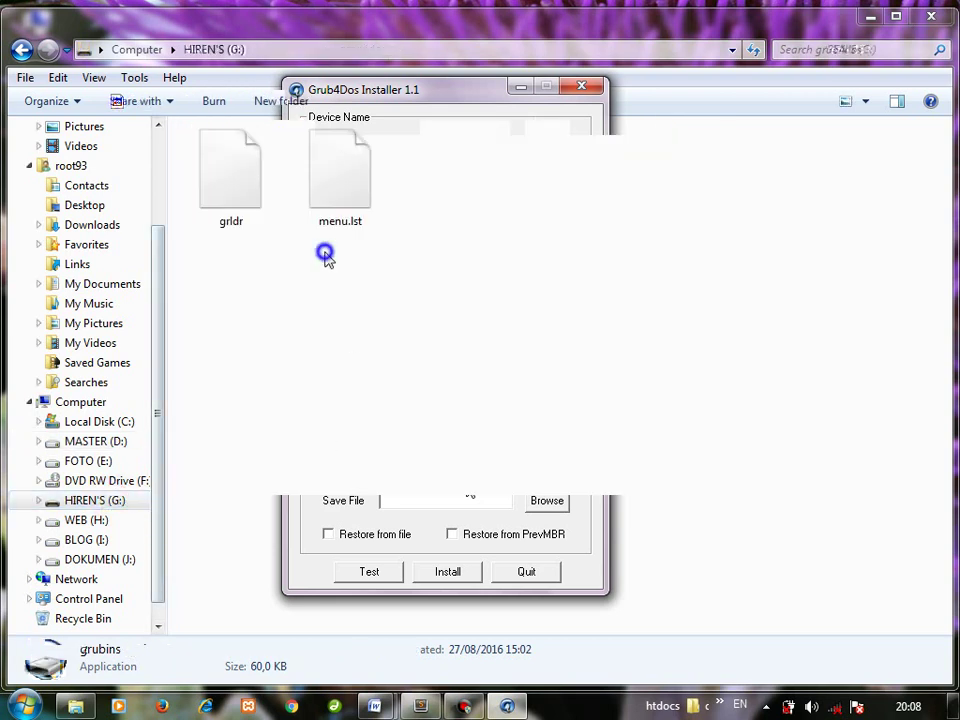
right_click(325, 258)
click(369, 385)
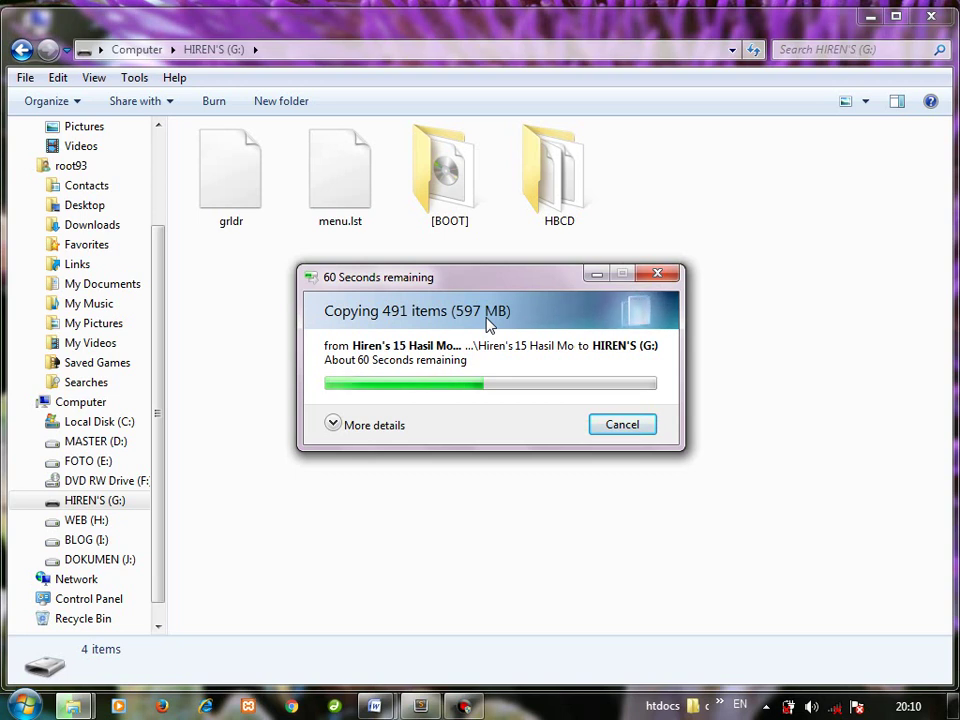
- Check the progress of the file copy to HIREN'S (G:) and clear the Explorer window from view
click(594, 274)
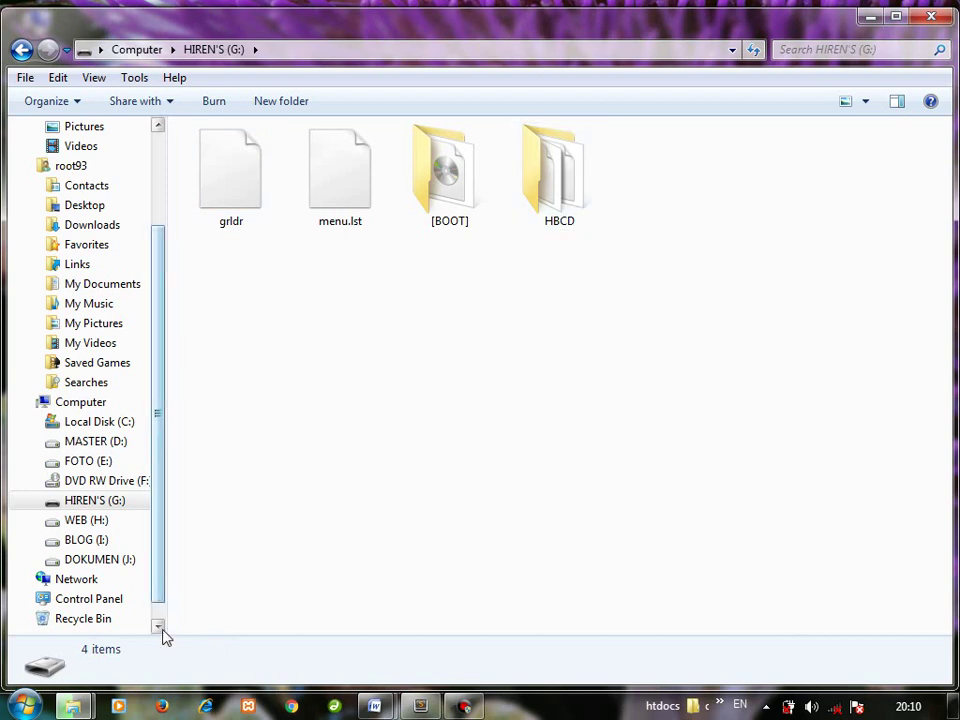
mouse_move(86, 700)
click(305, 608)
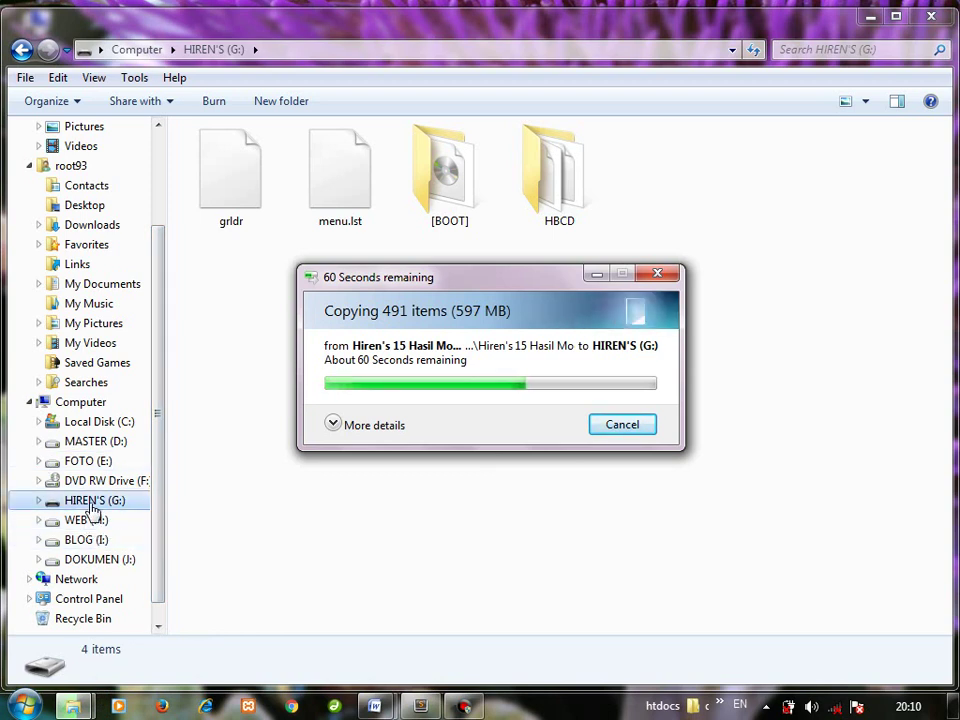
click(72, 706)
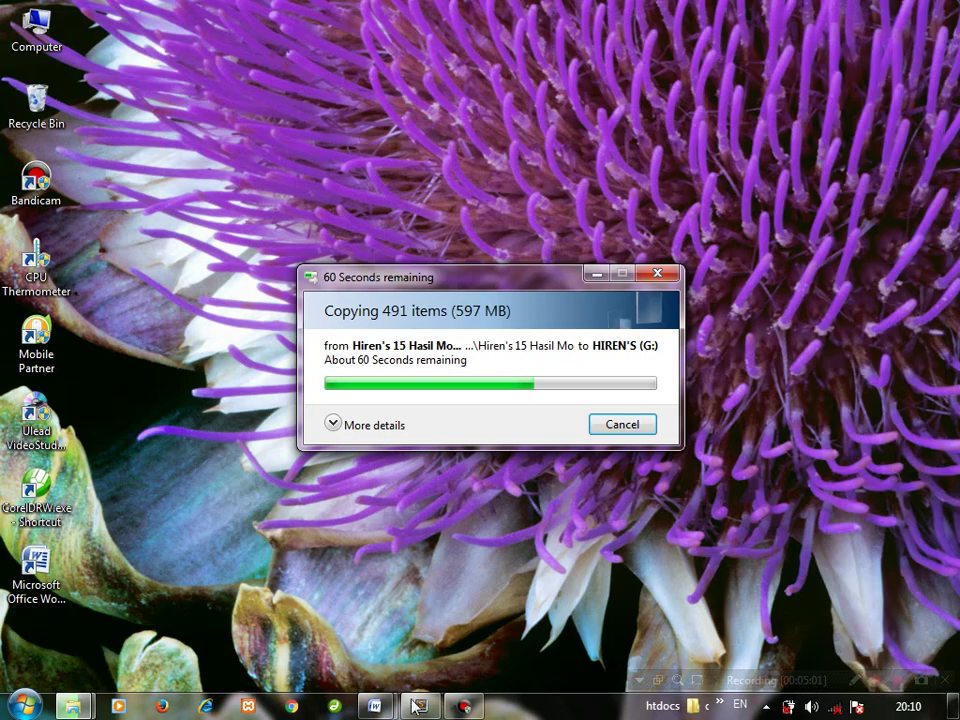
click(461, 706)
click(461, 706)
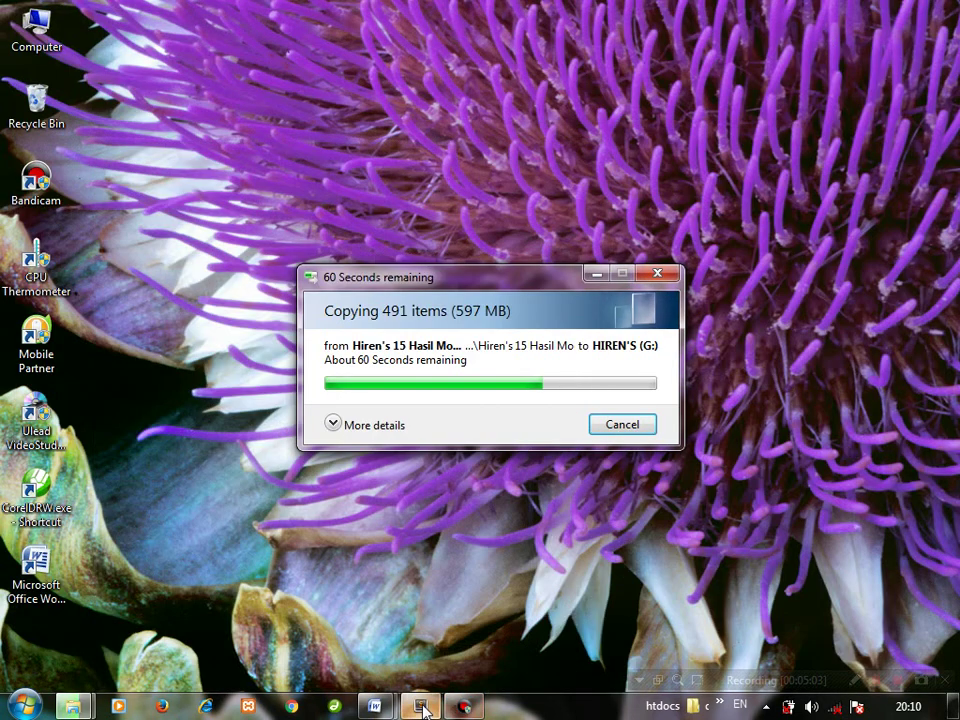
- Switch to Sublime Text and indent the ROOT93.CO.ID line by three more spaces
click(421, 706)
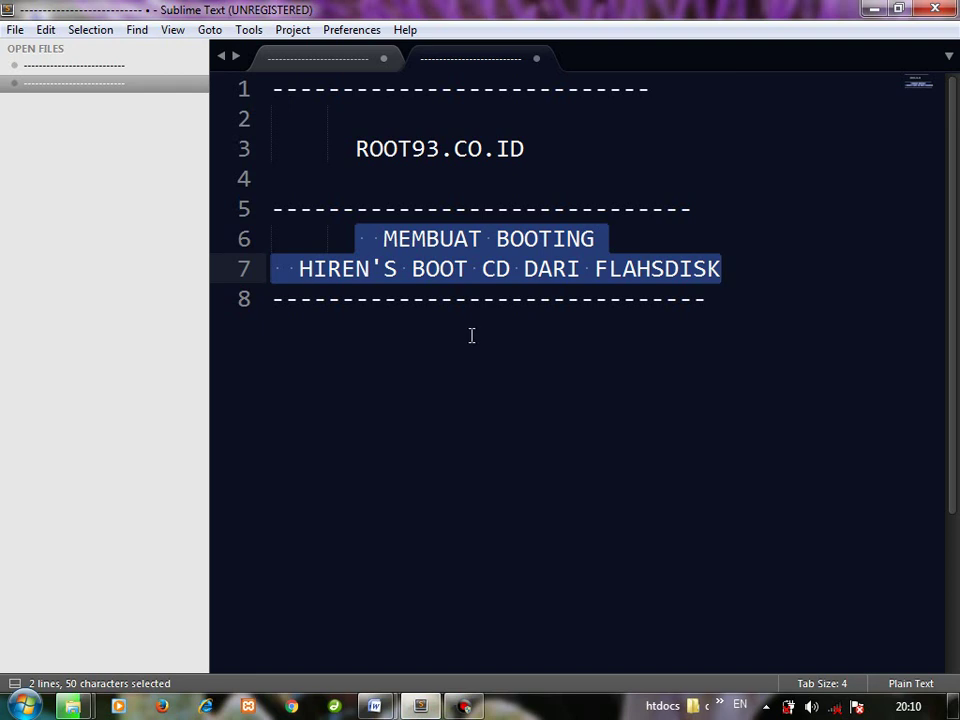
click(363, 243)
click(376, 238)
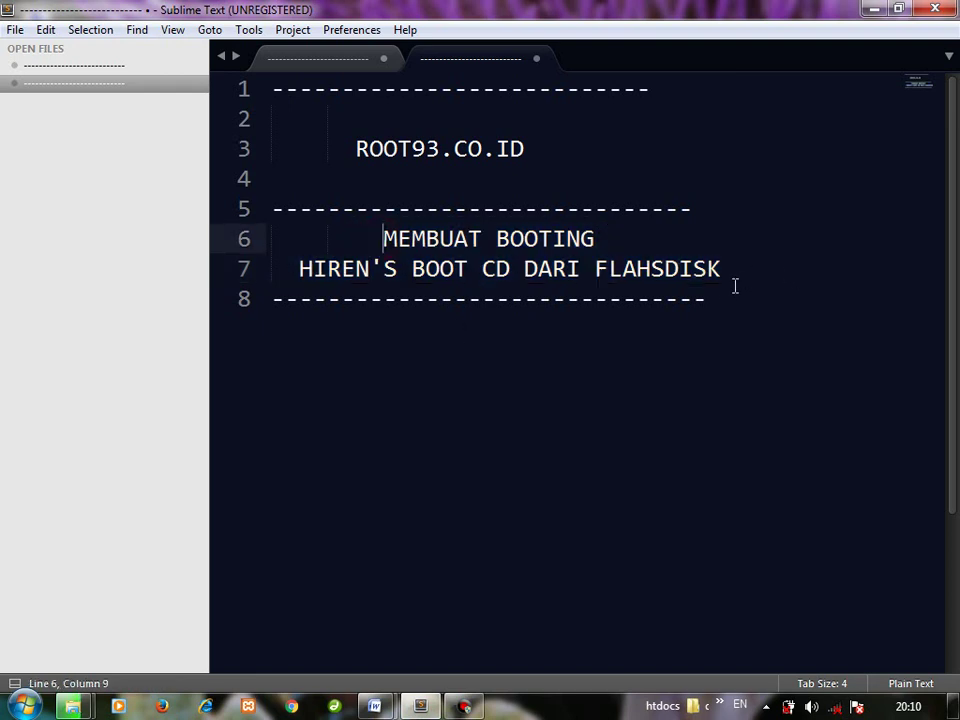
click(347, 149)
click(359, 149)
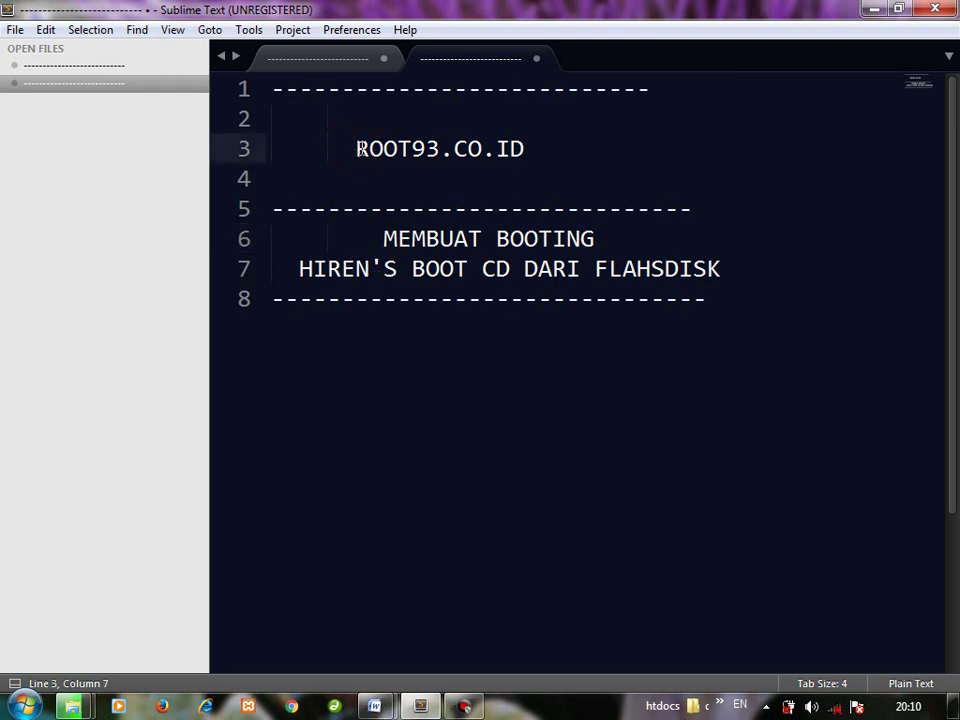
drag(381, 239, 723, 262)
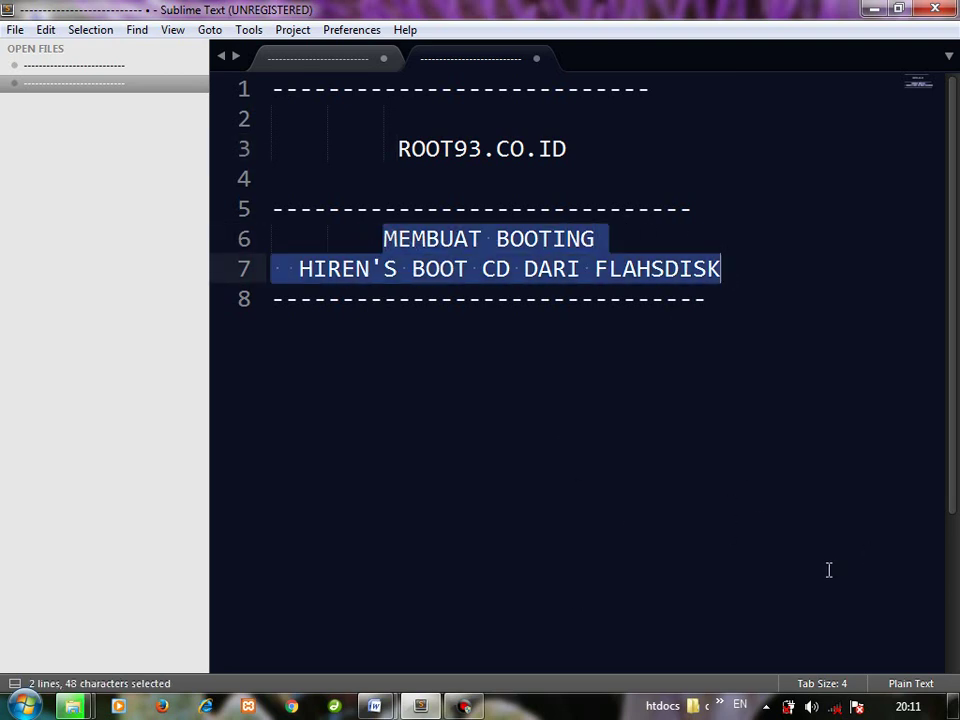
drag(397, 149, 600, 180)
drag(381, 238, 727, 279)
click(376, 236)
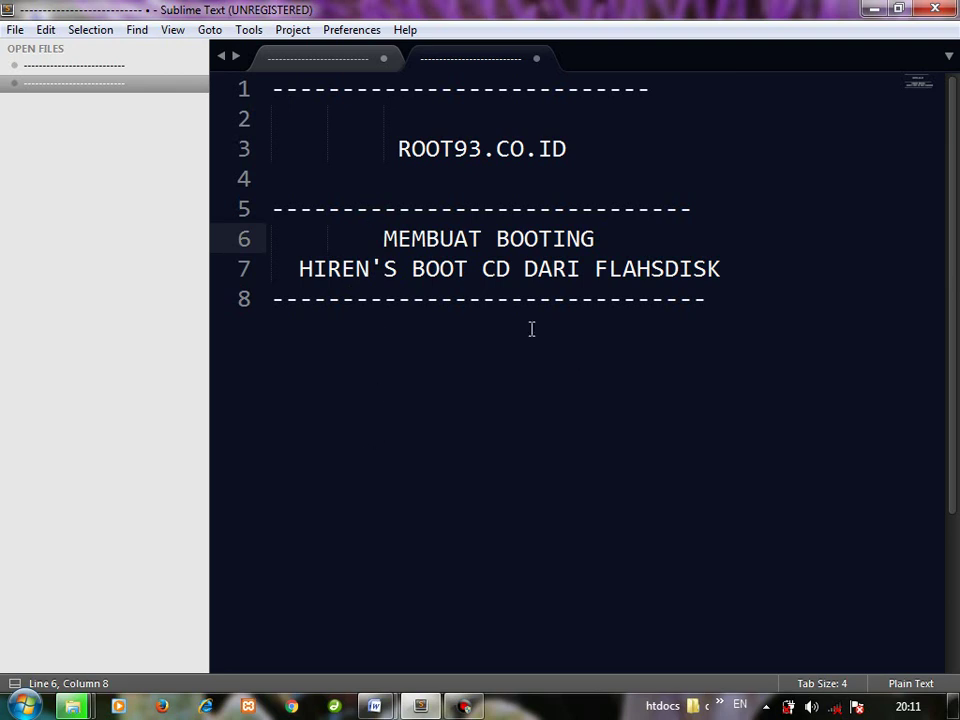
drag(370, 150, 404, 161)
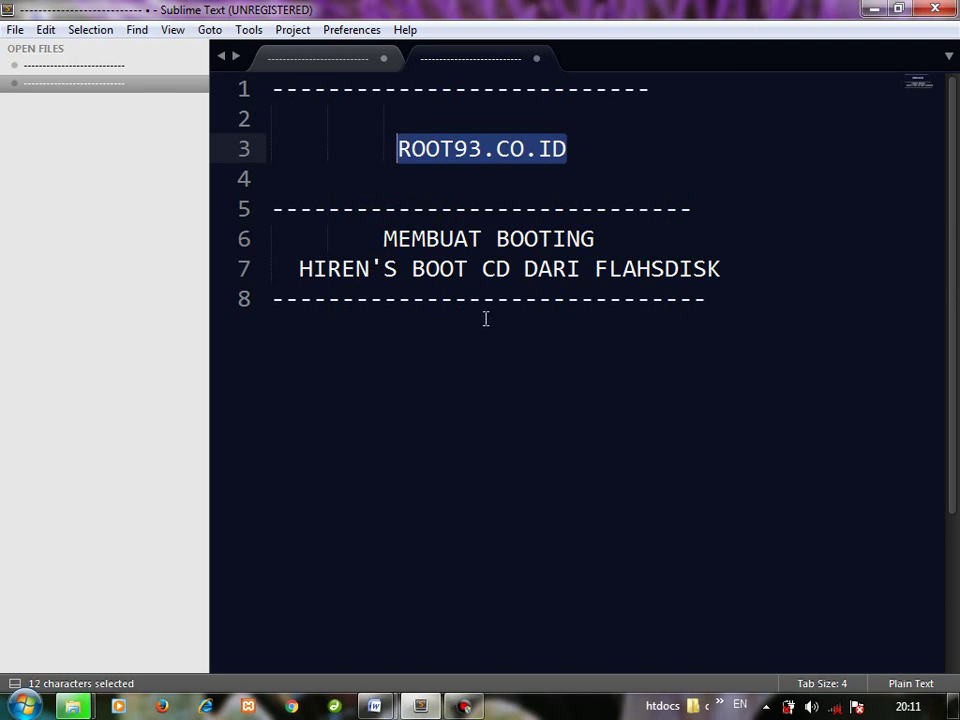
drag(381, 243, 731, 273)
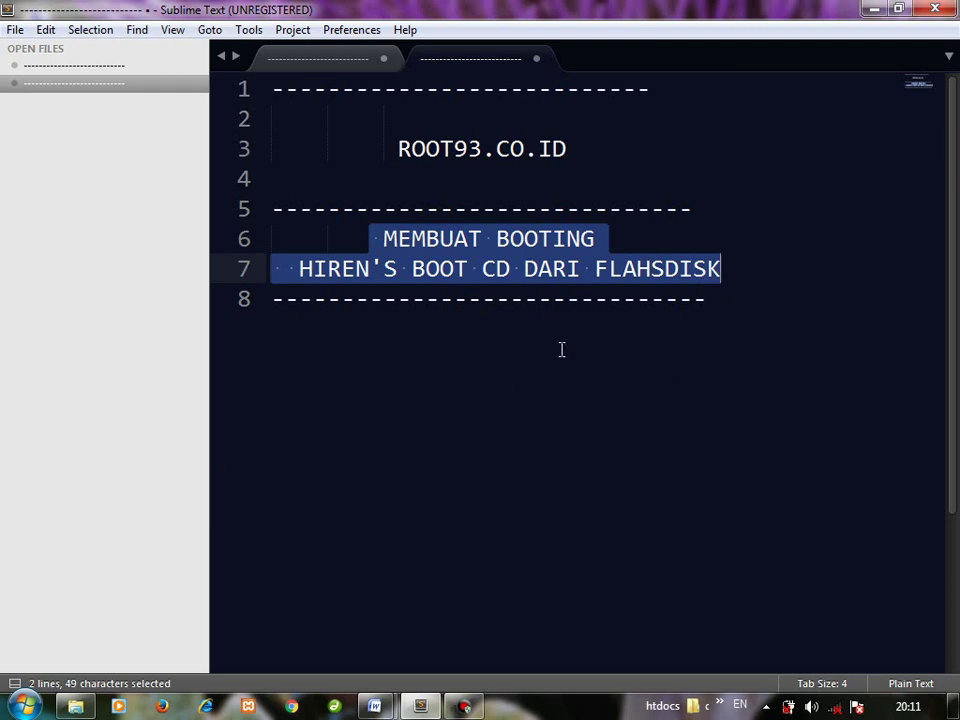
- Return to the HIREN'S (G:) drive window to check the copied files, and clear the file selection
click(873, 10)
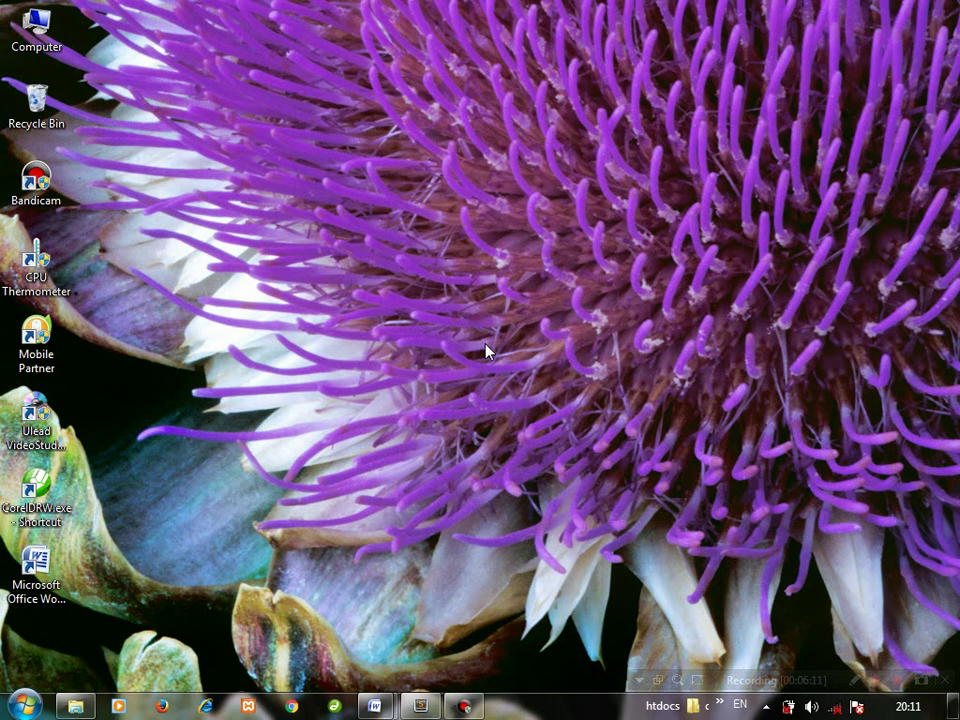
mouse_move(380, 706)
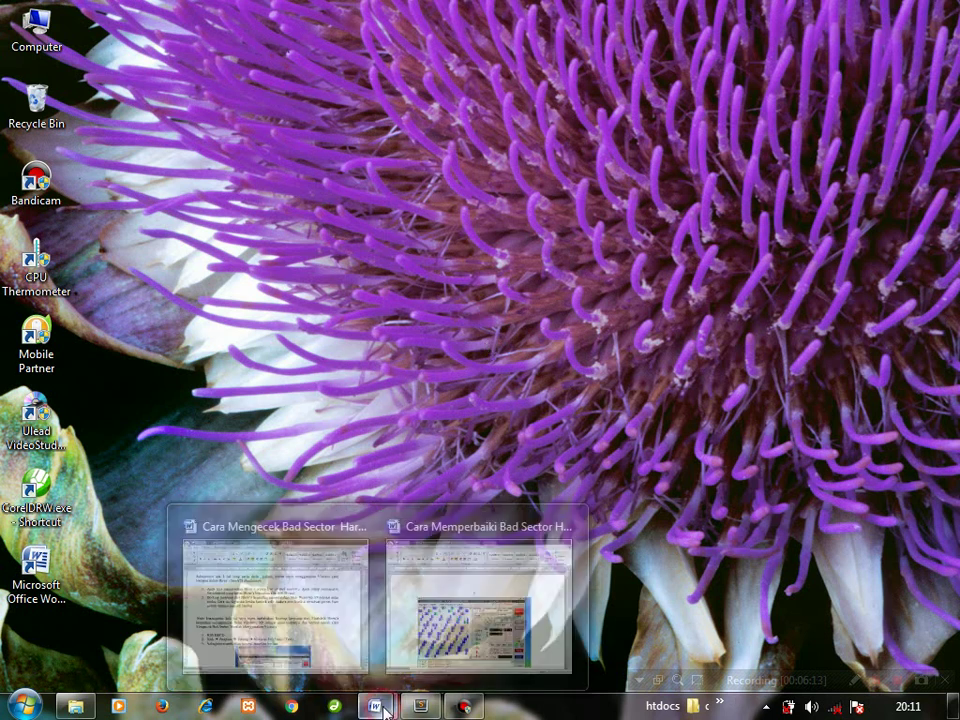
click(75, 707)
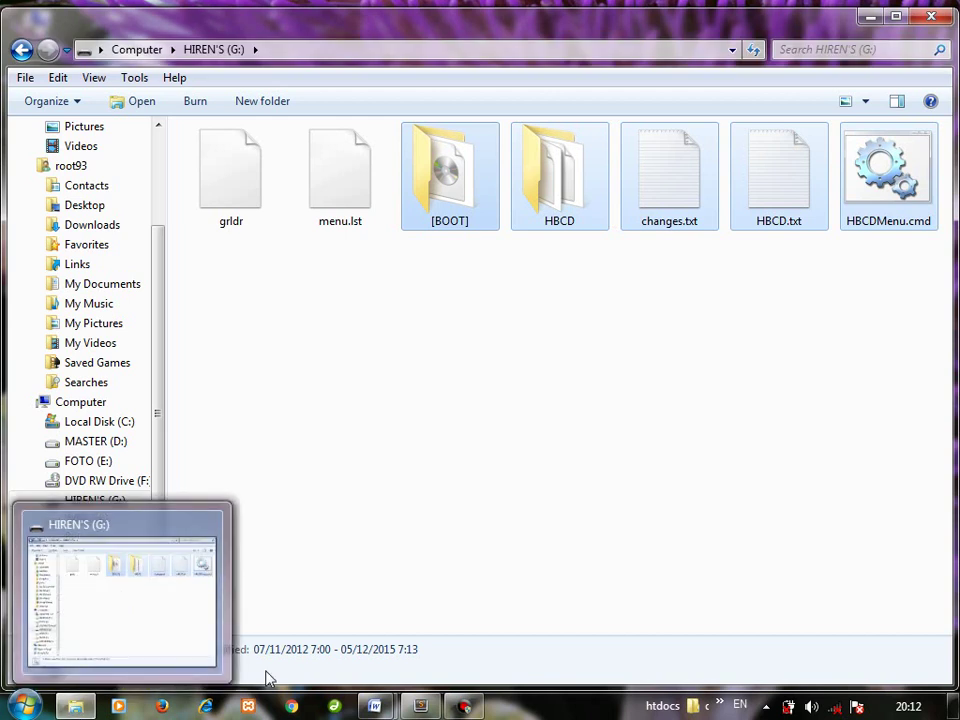
click(421, 707)
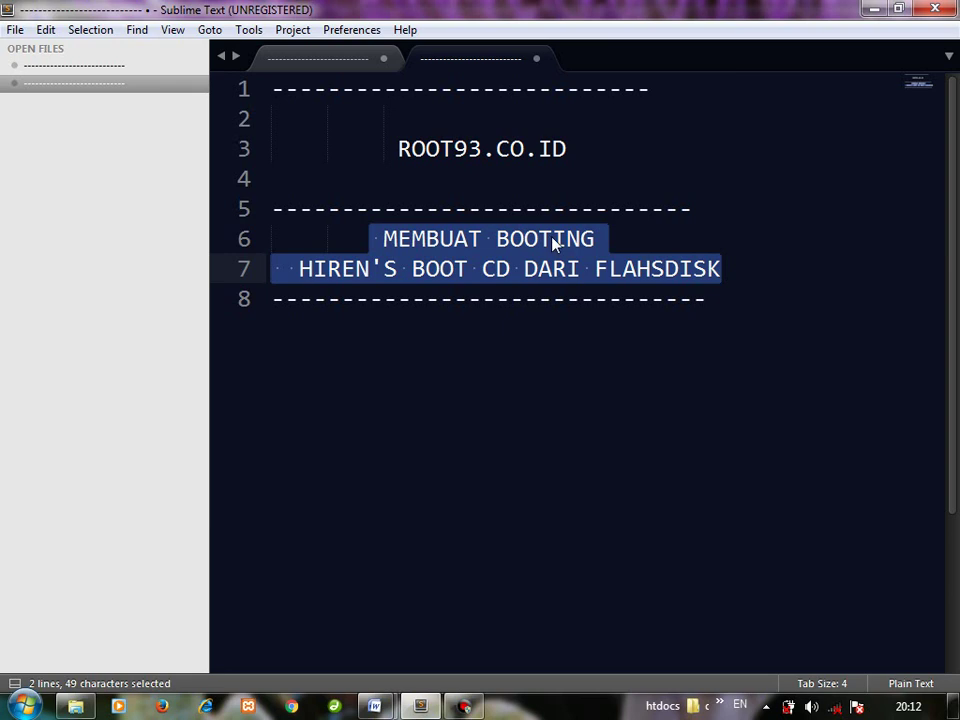
click(874, 10)
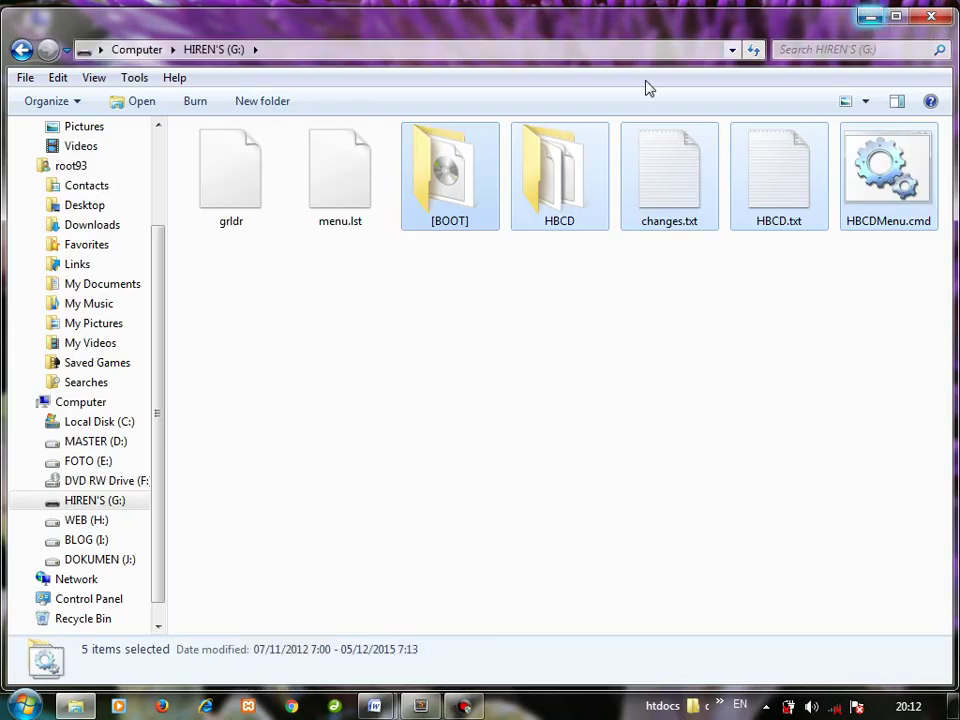
click(620, 370)
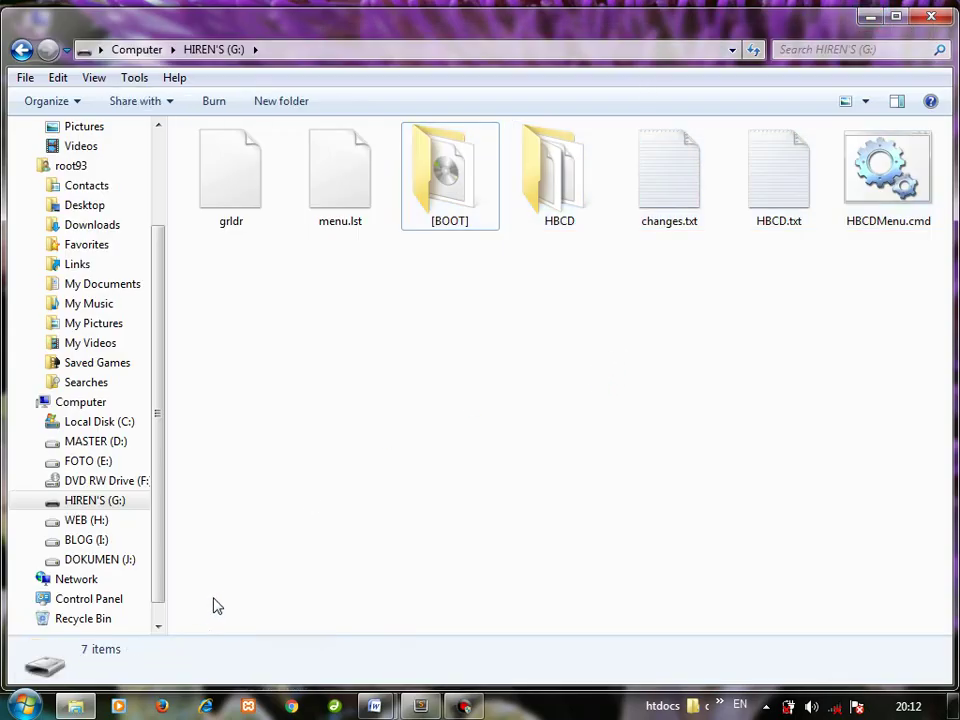
- Run HBCDMenu.cmd from the HIREN'S (G:) drive and show its Program Launcher window alone on the desktop
double_click(866, 200)
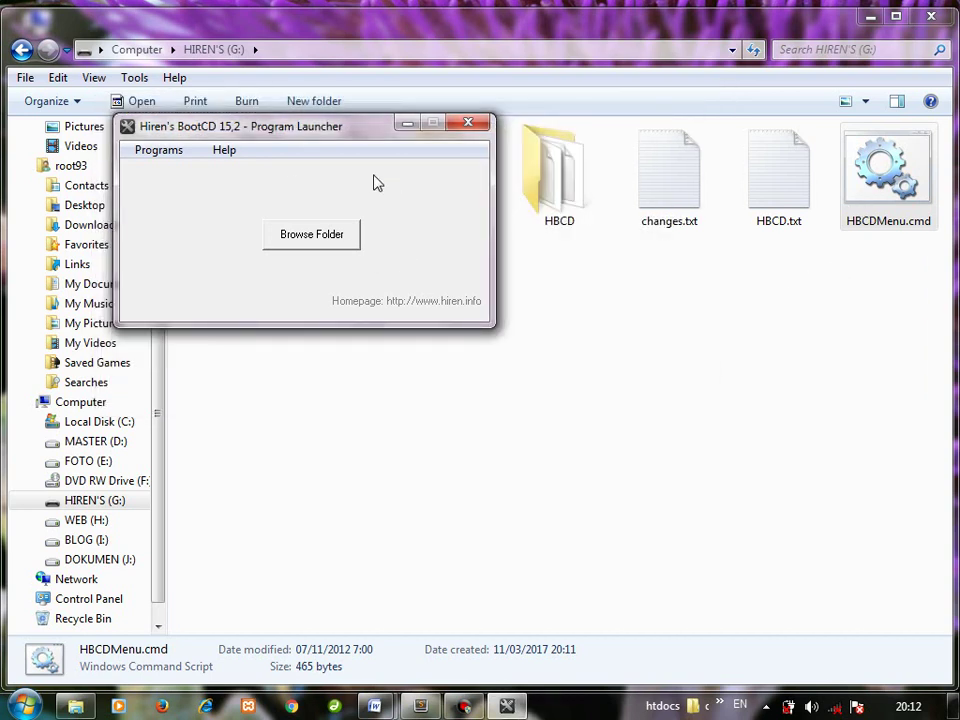
drag(238, 137, 410, 285)
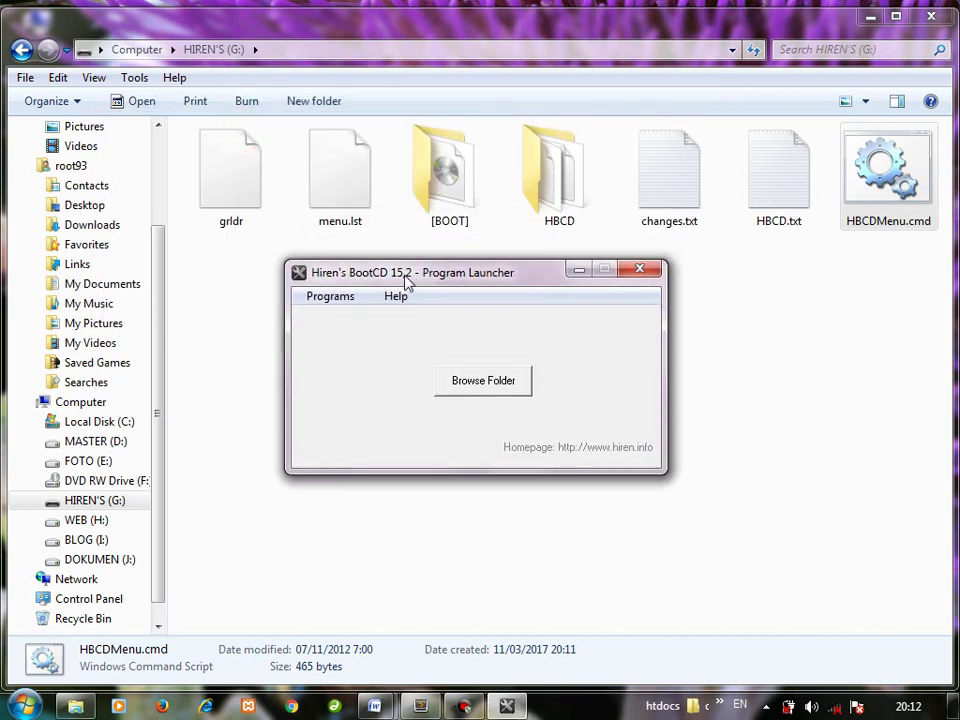
click(870, 16)
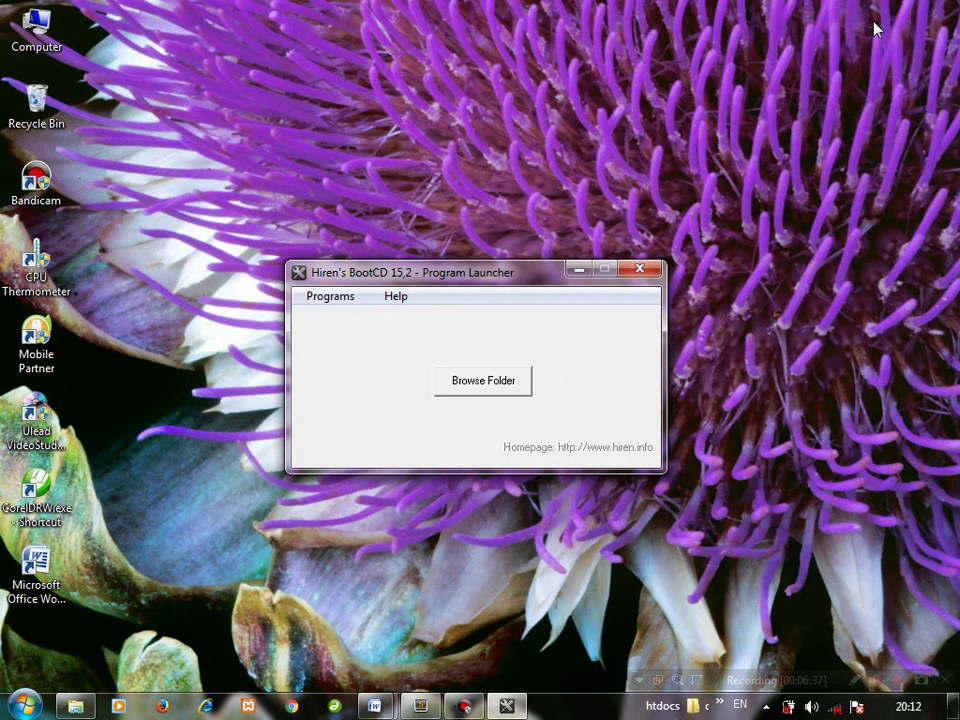
drag(450, 278, 402, 164)
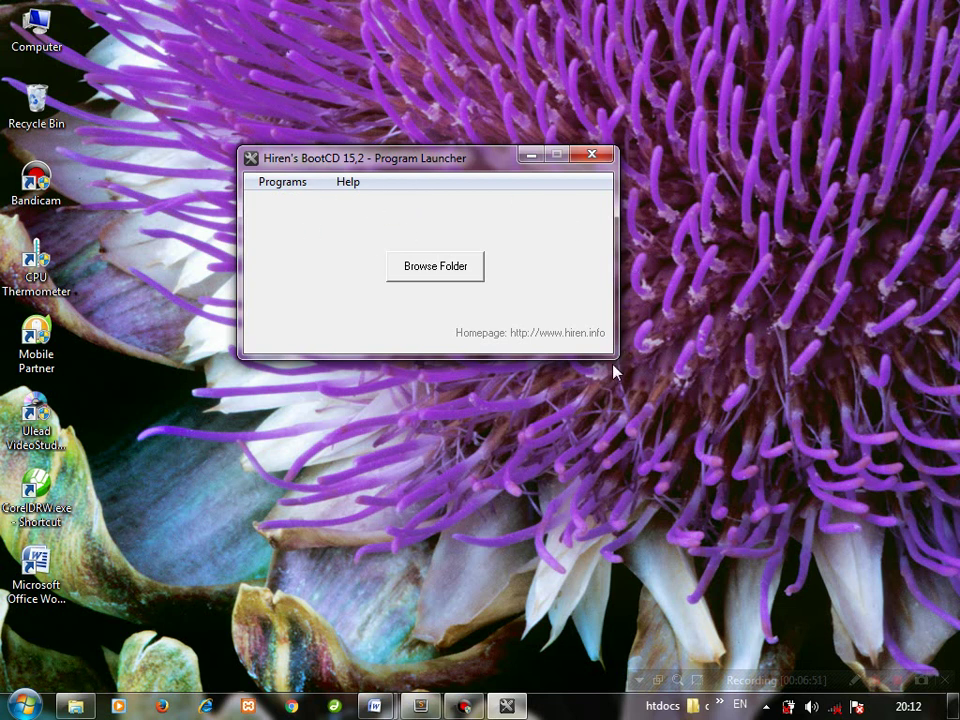
- Examine the program categories offered by the Hiren's BootCD 15.2 Program Launcher, leaving the list closed
click(298, 182)
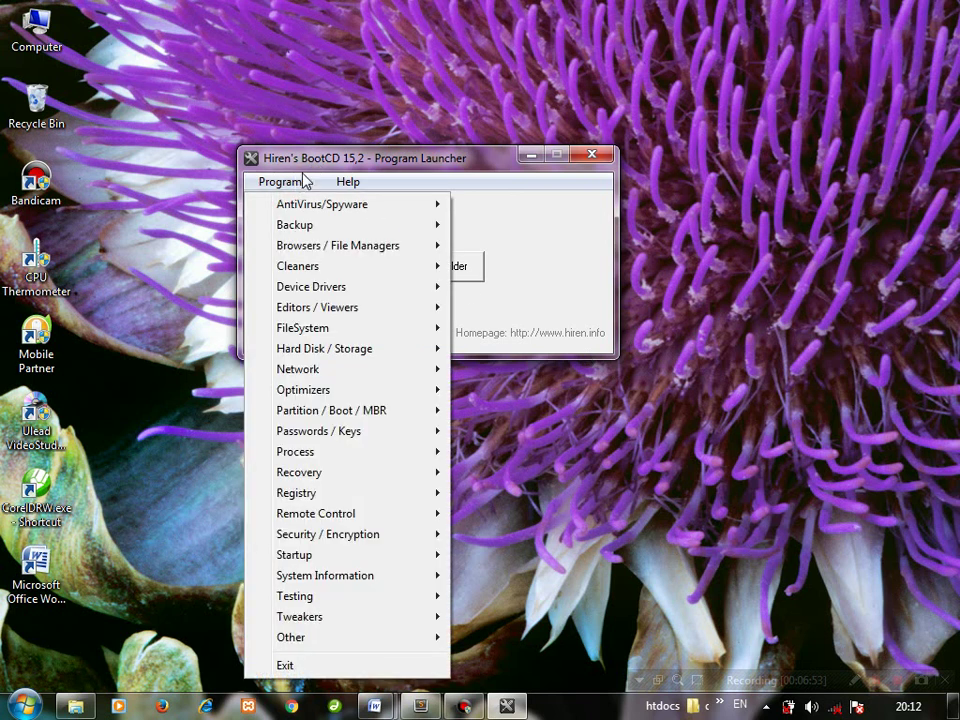
click(420, 160)
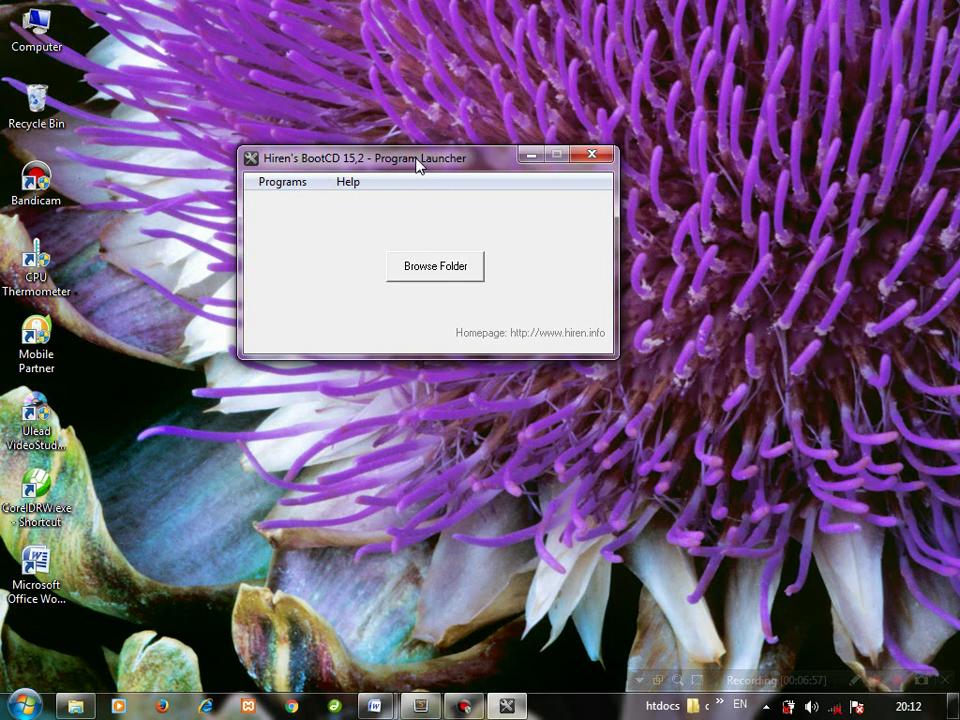
click(280, 182)
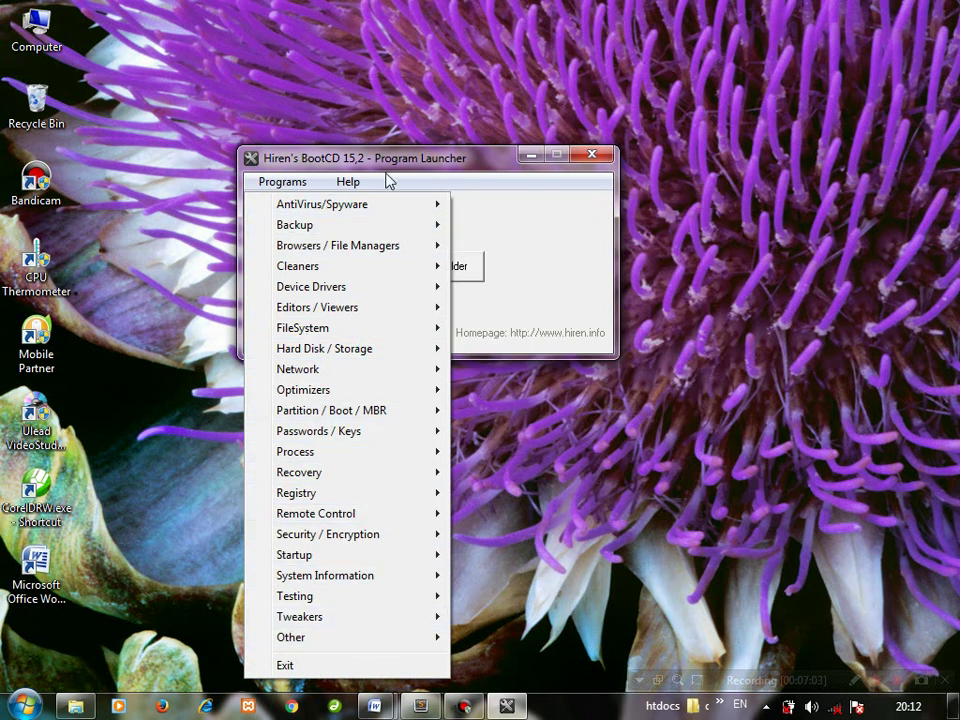
click(318, 170)
click(289, 186)
click(714, 545)
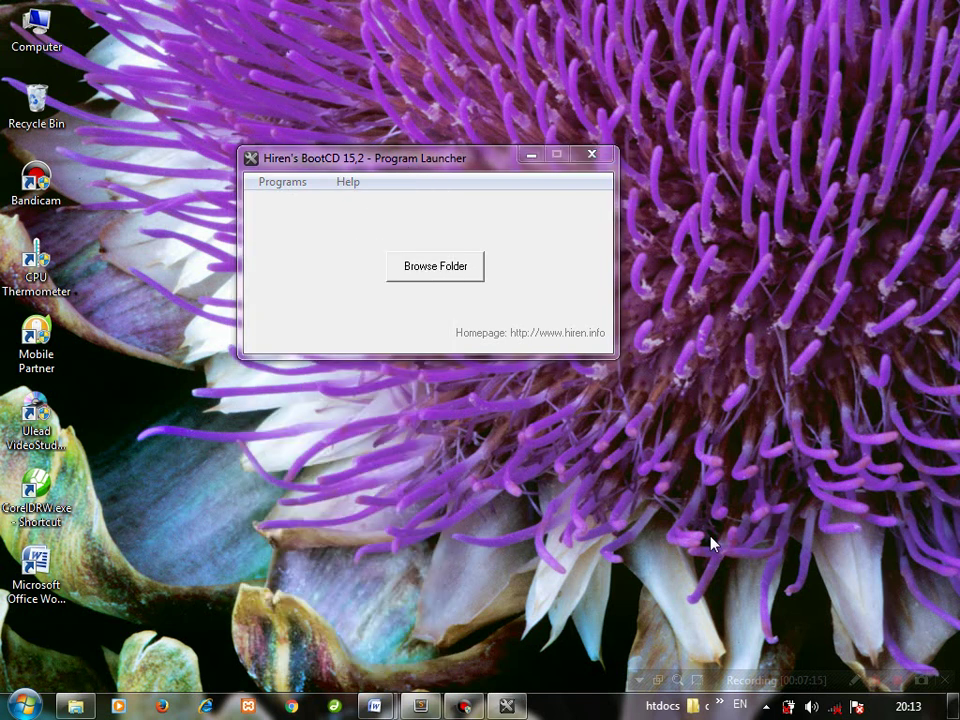